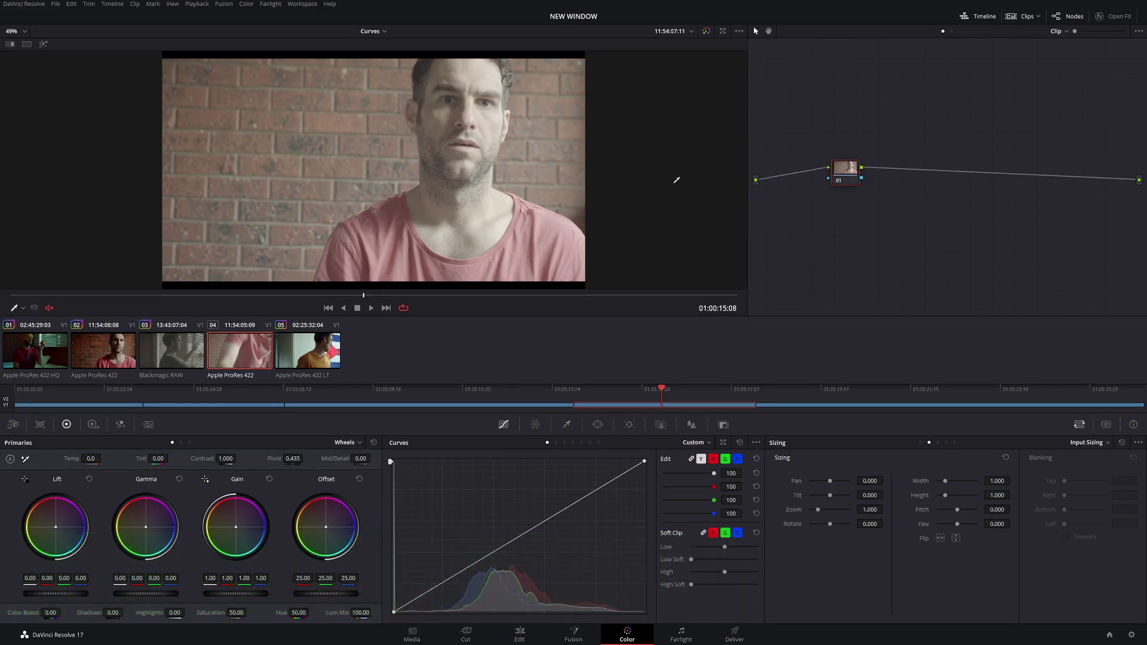
Nudge node 01 slightly down and to the right in the Color page node graph
{"action": "left_click_drag", "start_coordinate": [852, 180], "coordinate": [857, 223]}
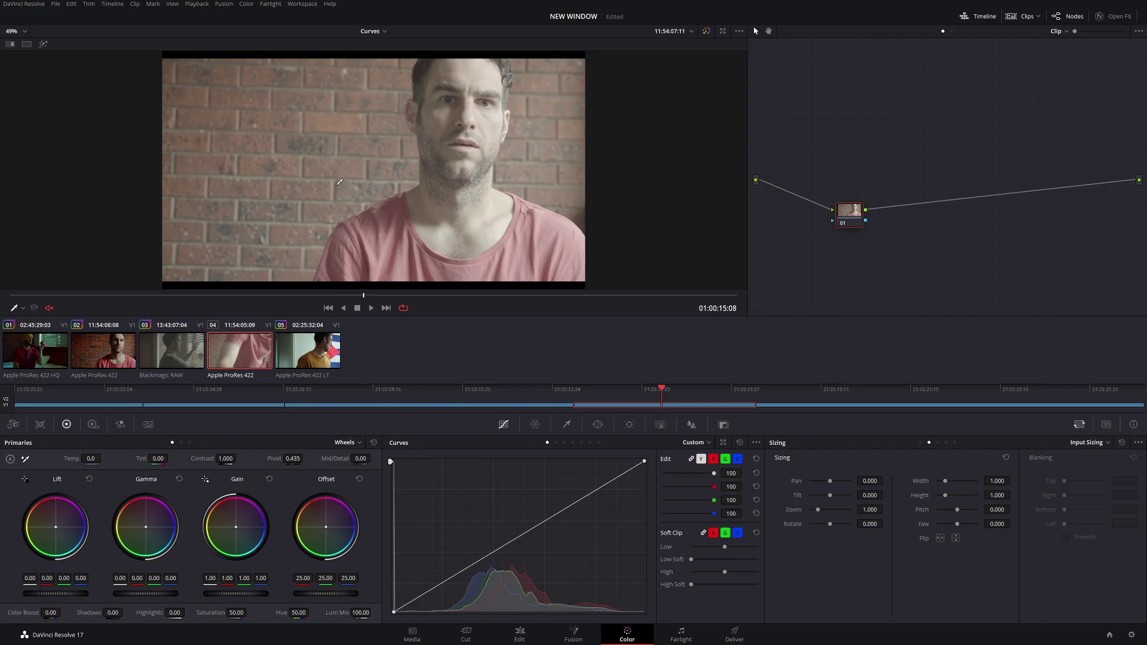
Open Preferences on the Memory and GPU page, currently showing CUDA processing
{"action": "left_click", "coordinate": [19, 5]}
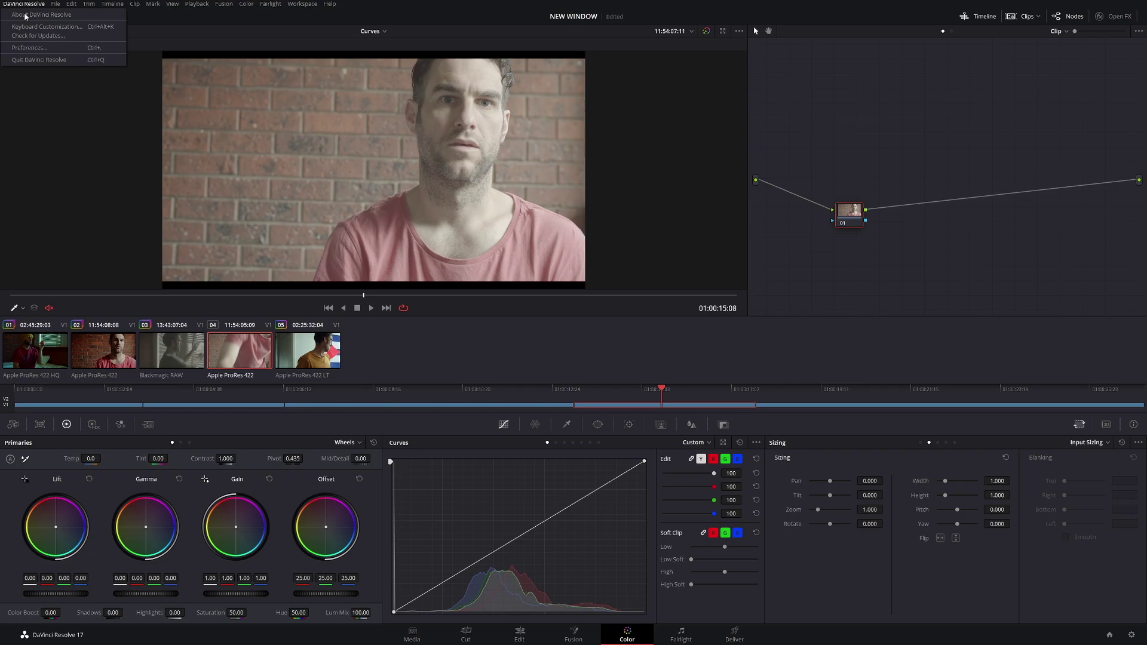
{"action": "left_click", "coordinate": [30, 48]}
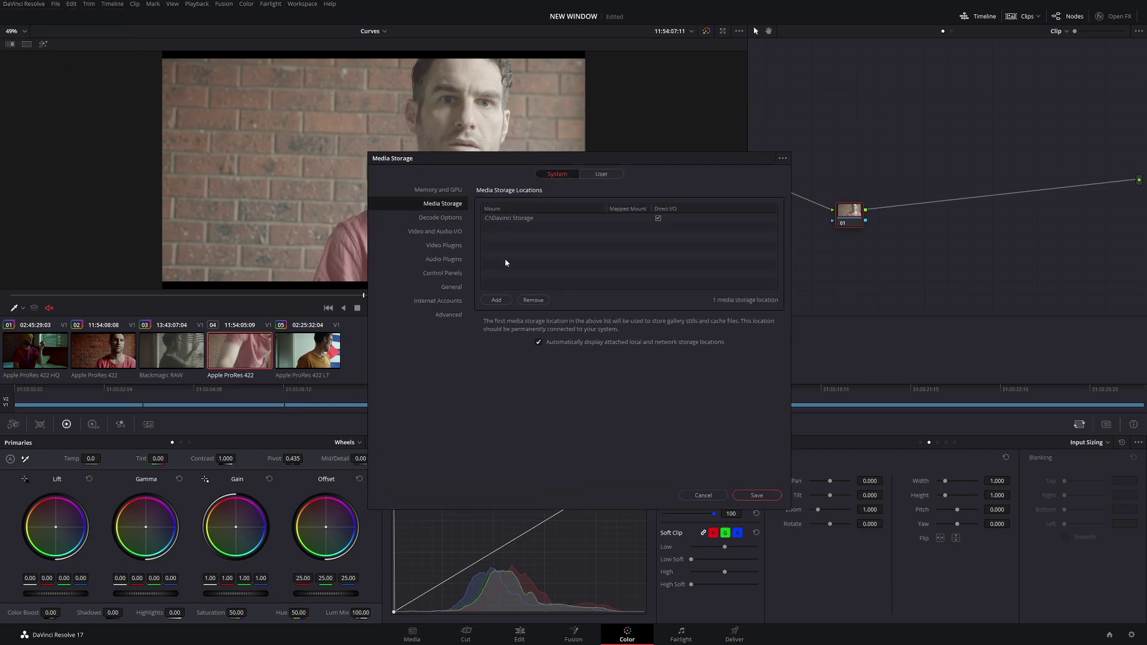
{"action": "left_click", "coordinate": [453, 190]}
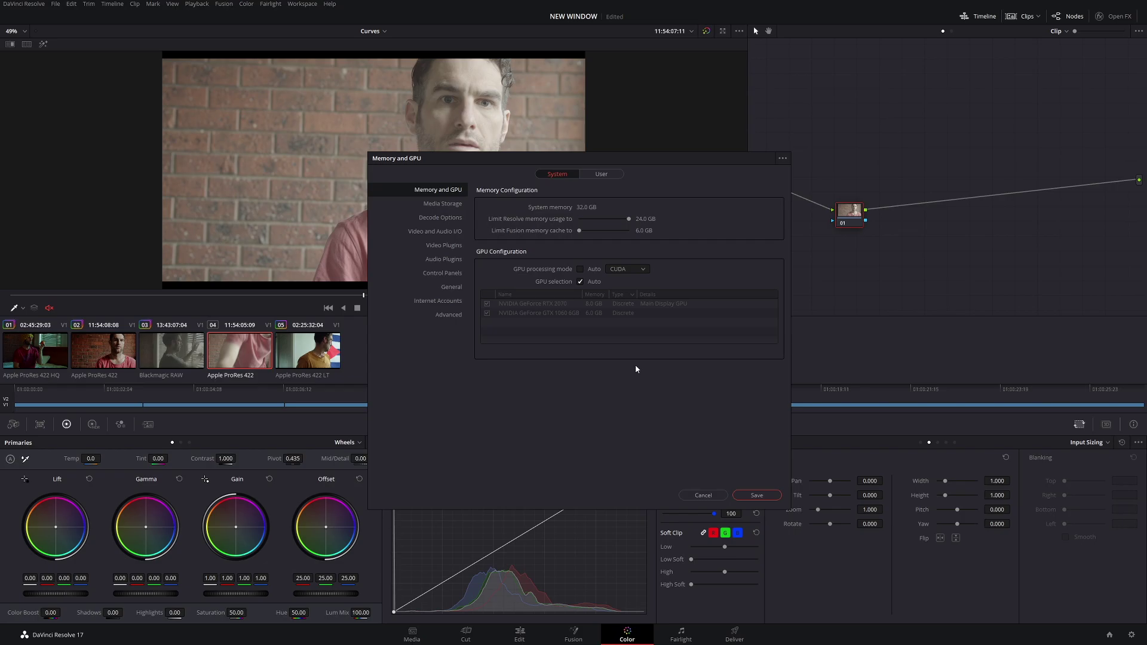
Set GPU processing mode to OpenCL, try CUDA, then switch back to OpenCL
{"action": "left_click", "coordinate": [634, 269]}
{"action": "left_click", "coordinate": [643, 288]}
{"action": "left_click", "coordinate": [628, 269]}
{"action": "left_click", "coordinate": [631, 279]}
{"action": "left_click", "coordinate": [617, 270]}
{"action": "left_click", "coordinate": [621, 291]}
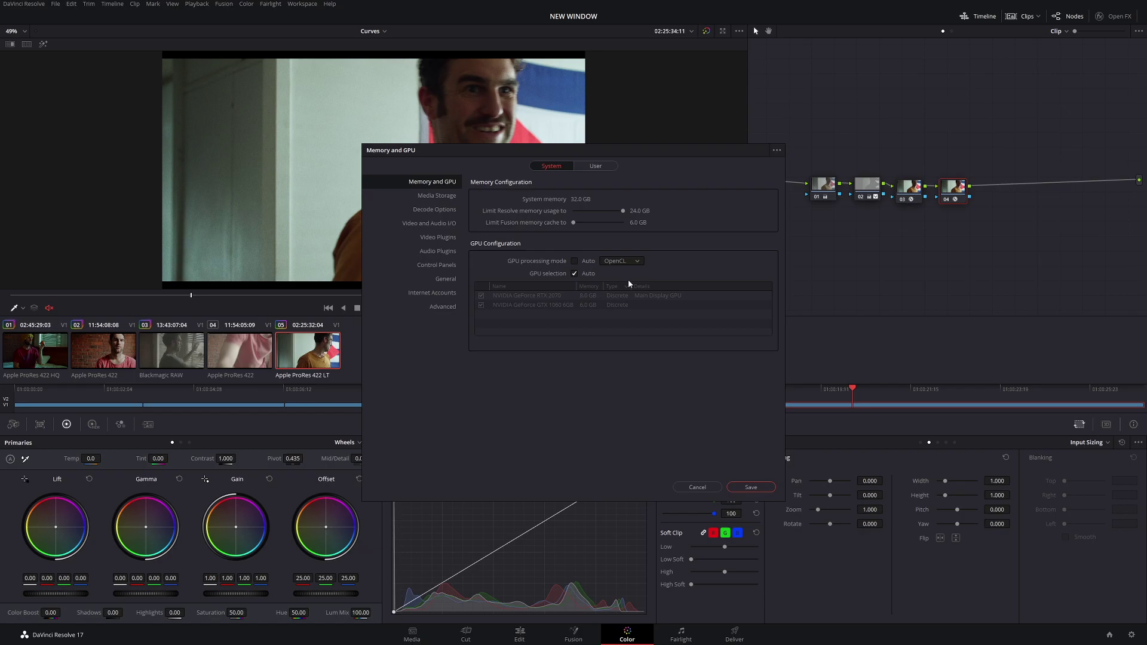
Select the pink-shirt clip 04 and dismiss the GPU mode list, leaving OpenCL
{"action": "key", "text": "Up"}
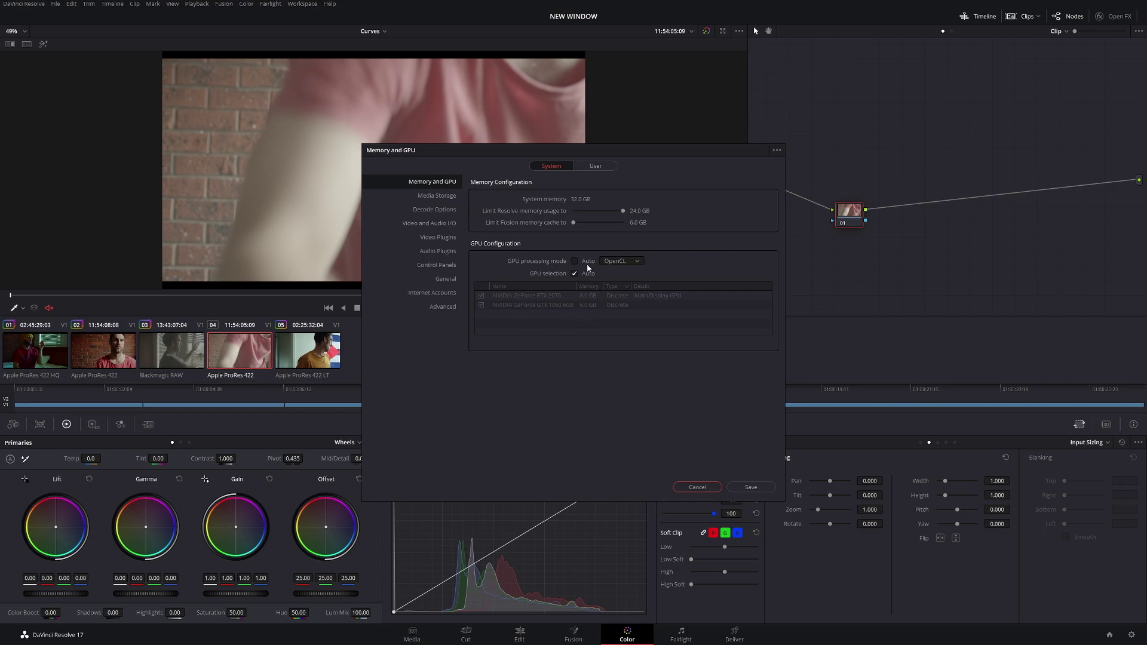
{"action": "left_click", "coordinate": [615, 263]}
{"action": "left_click", "coordinate": [671, 230]}
{"action": "left_click", "coordinate": [693, 488]}
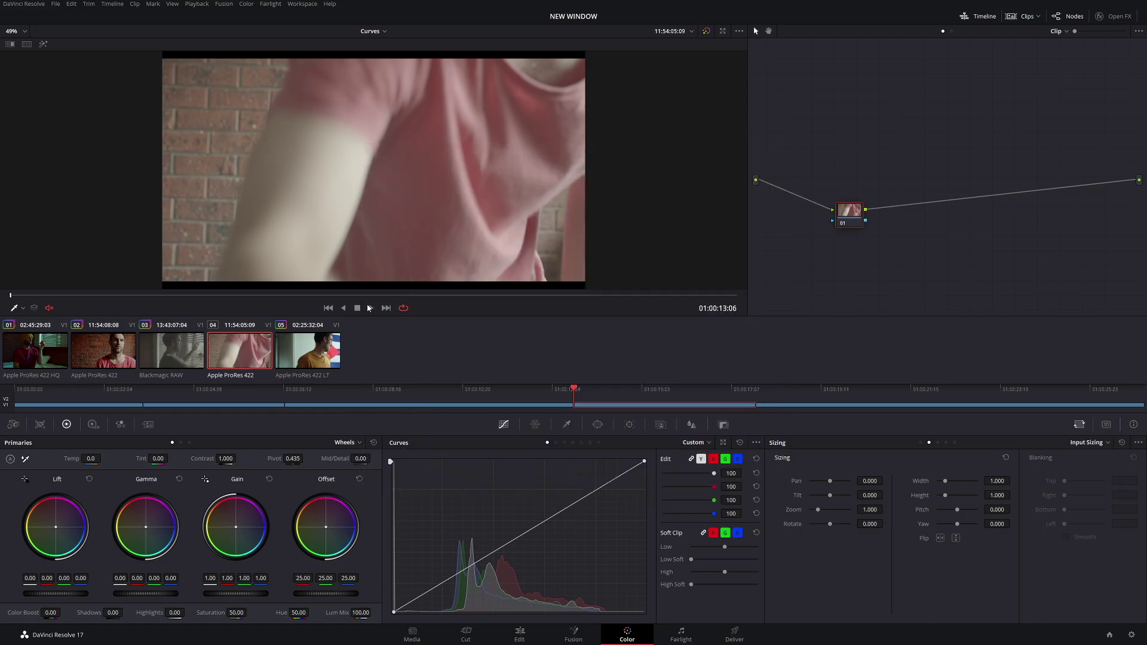
{"action": "left_click_drag", "start_coordinate": [325, 295], "coordinate": [71, 295]}
{"action": "key", "text": "space"}
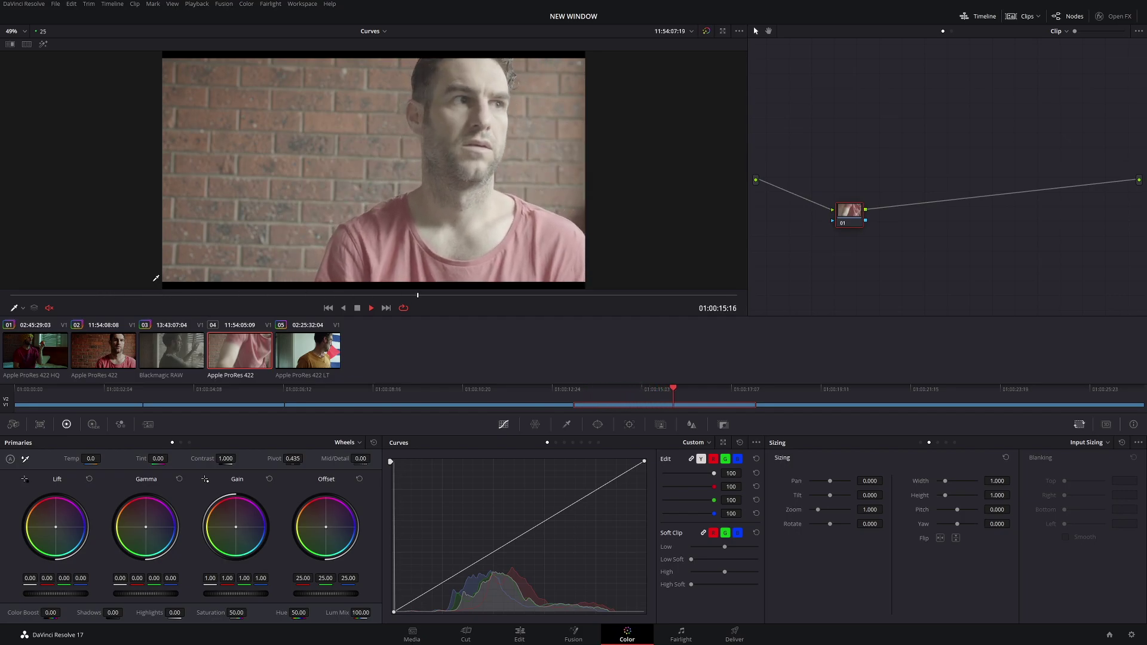
{"action": "key", "text": "space"}
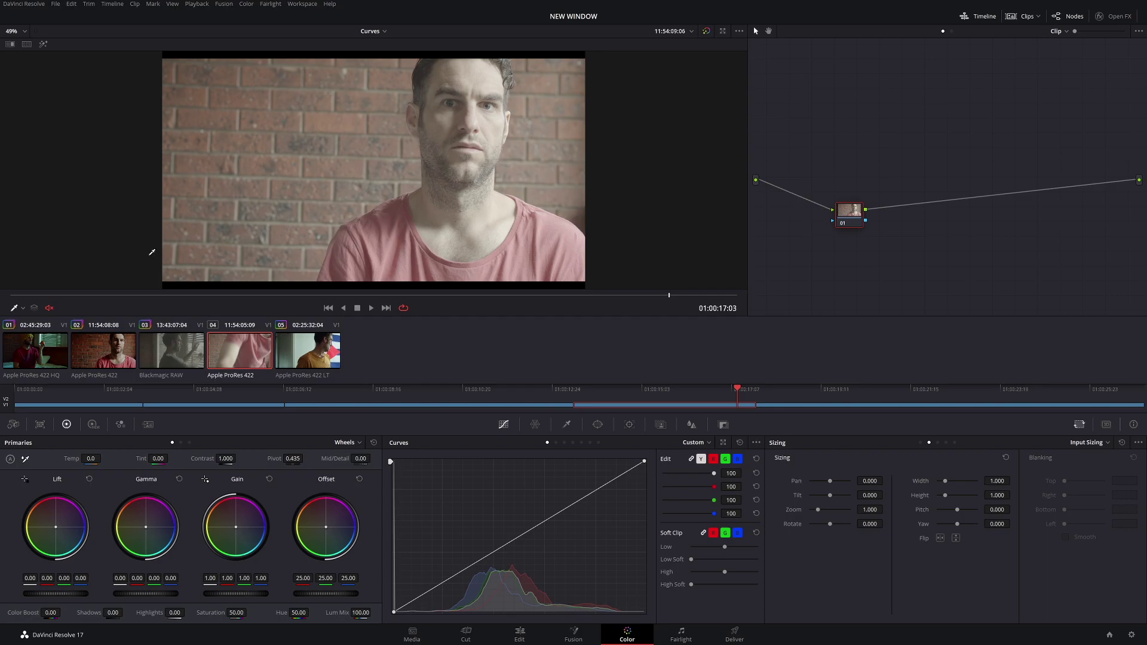
Save OpenCL as the GPU processing mode in Memory and GPU, acknowledging the restart notice
{"action": "left_click", "coordinate": [16, 5]}
{"action": "left_click", "coordinate": [52, 55]}
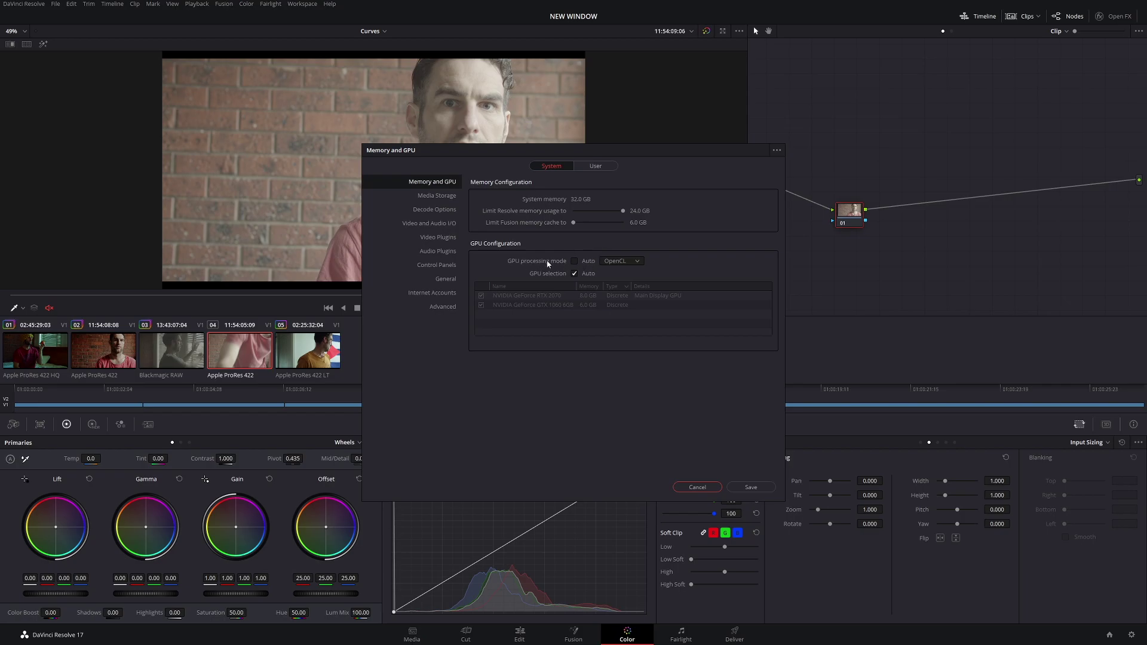
{"action": "left_click", "coordinate": [622, 261]}
{"action": "left_click", "coordinate": [618, 283]}
{"action": "left_click", "coordinate": [620, 262]}
{"action": "left_click", "coordinate": [615, 273]}
{"action": "left_click", "coordinate": [751, 487]}
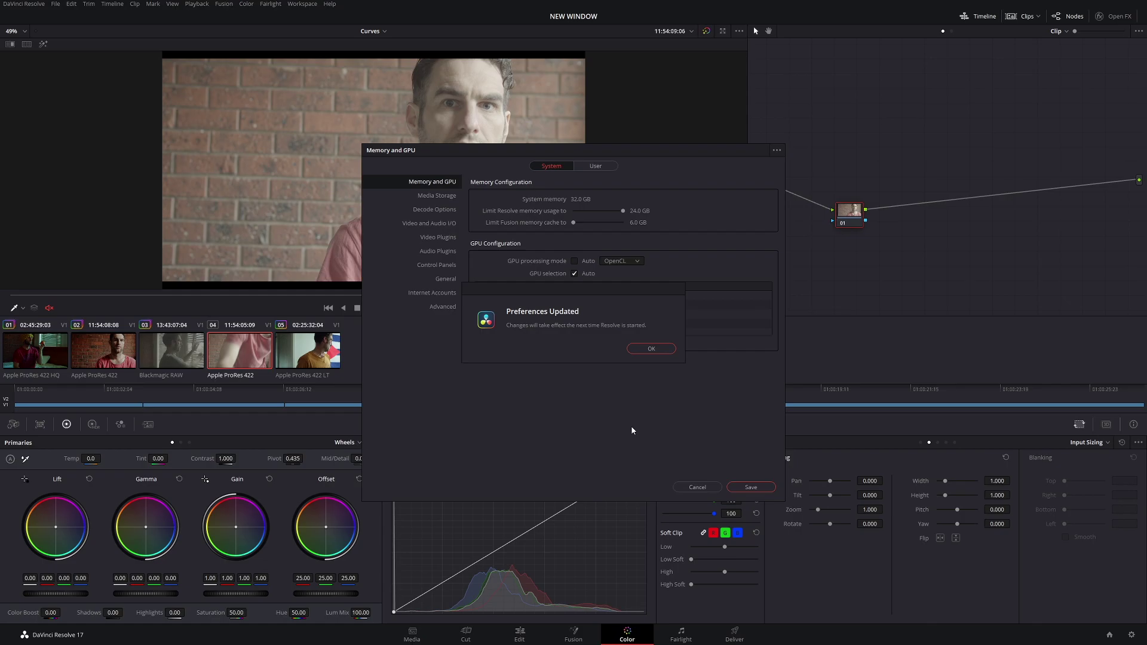
{"action": "left_click", "coordinate": [647, 349]}
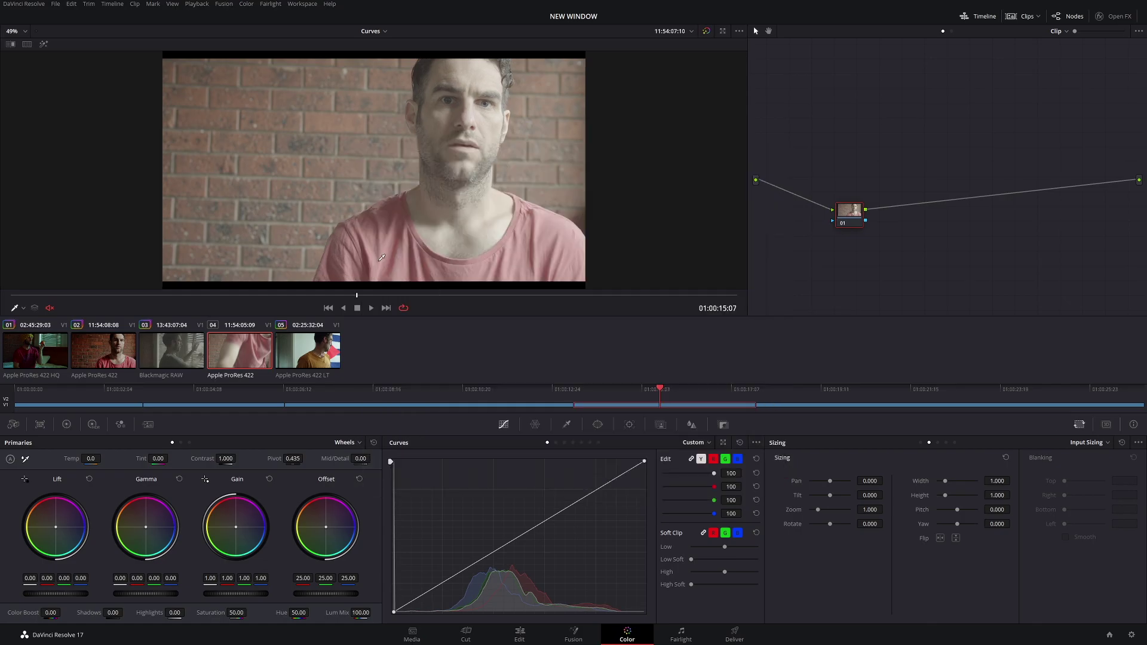
{"action": "left_click", "coordinate": [188, 296]}
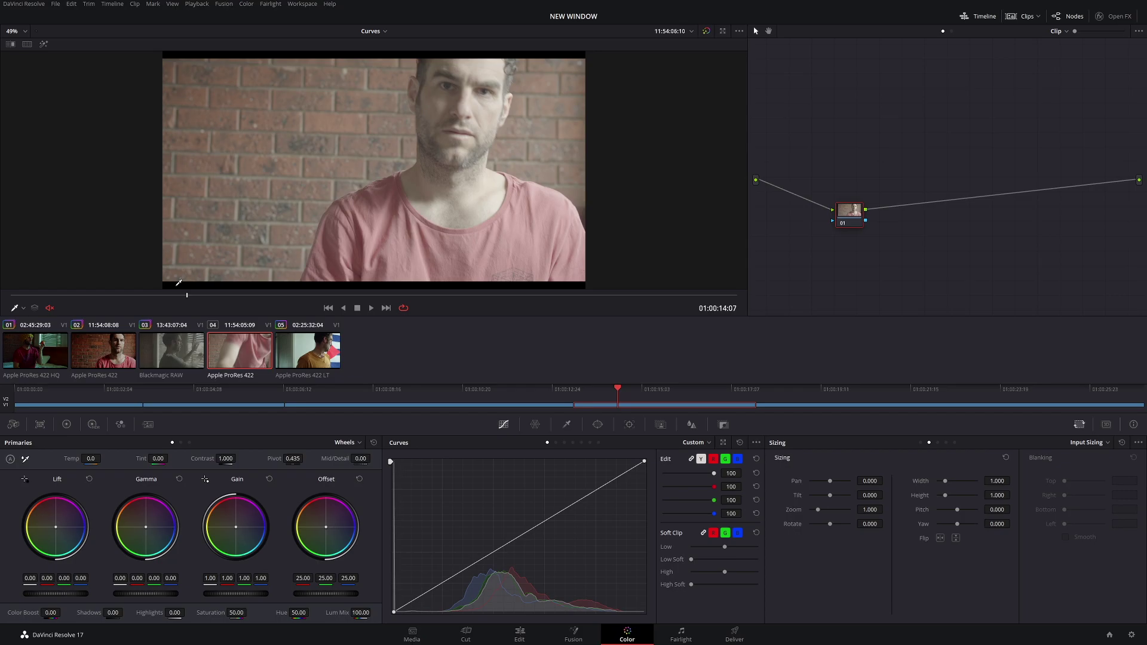
{"action": "key", "text": "space"}
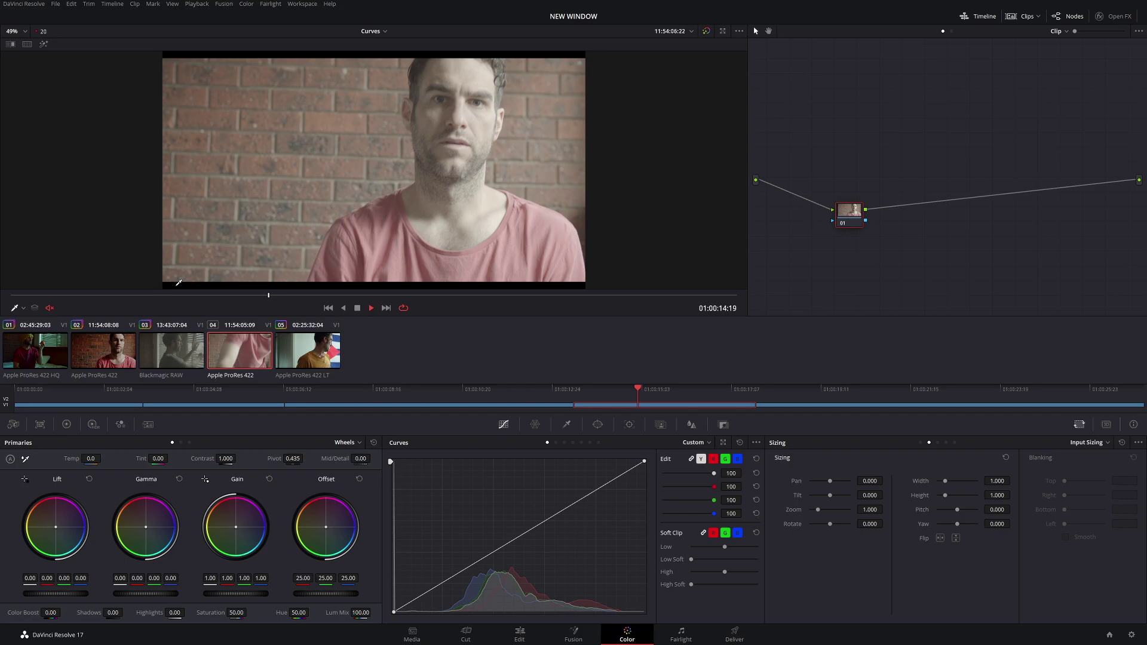
{"action": "key", "text": "space"}
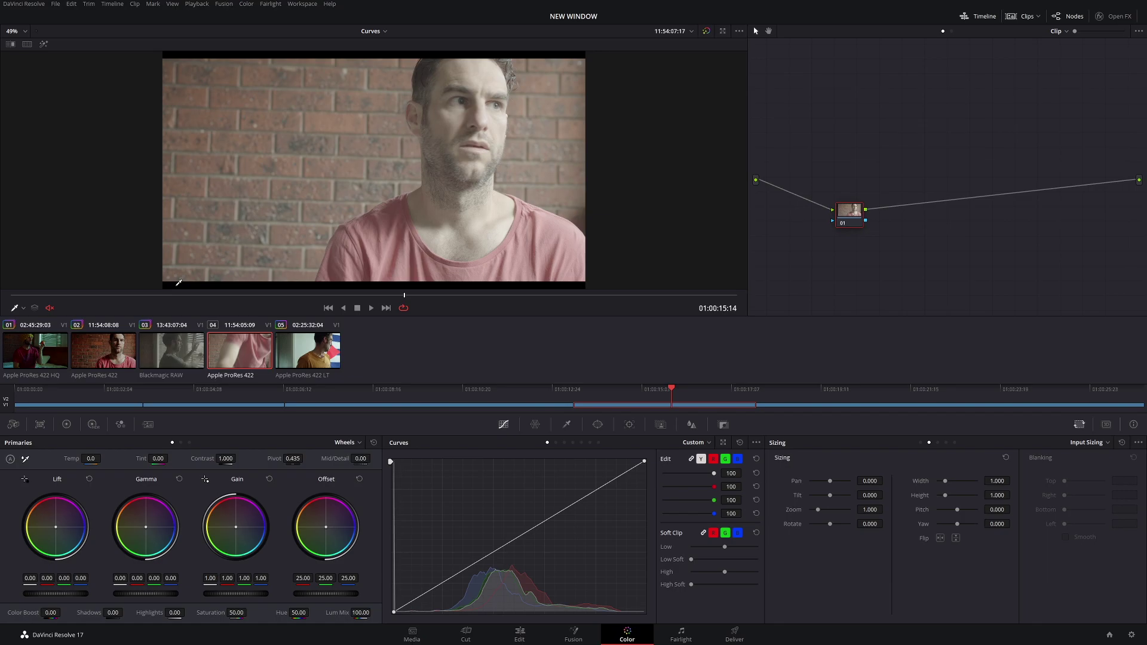
{"action": "left_click", "coordinate": [255, 295]}
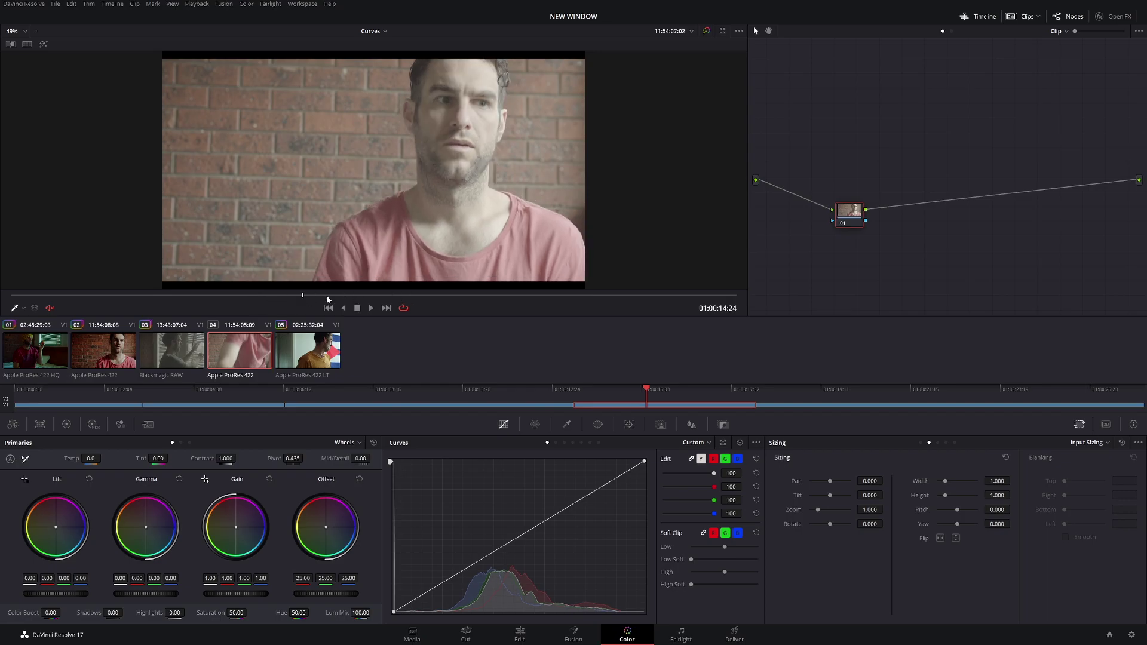
{"action": "left_click_drag", "start_coordinate": [328, 296], "coordinate": [261, 297]}
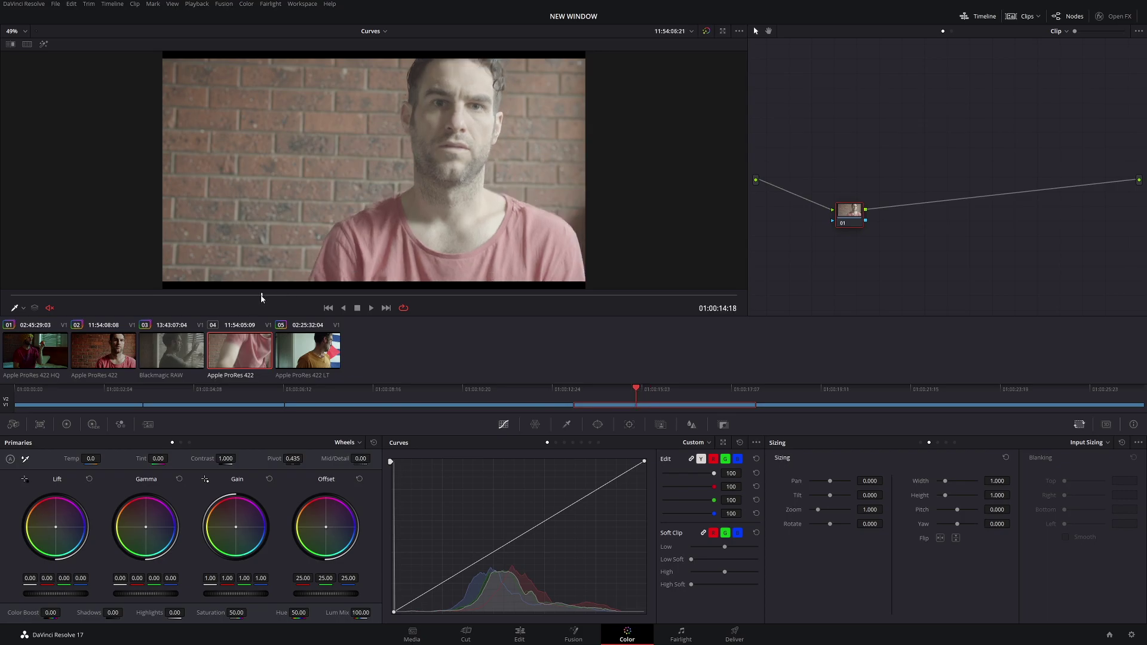
{"action": "key", "text": "space"}
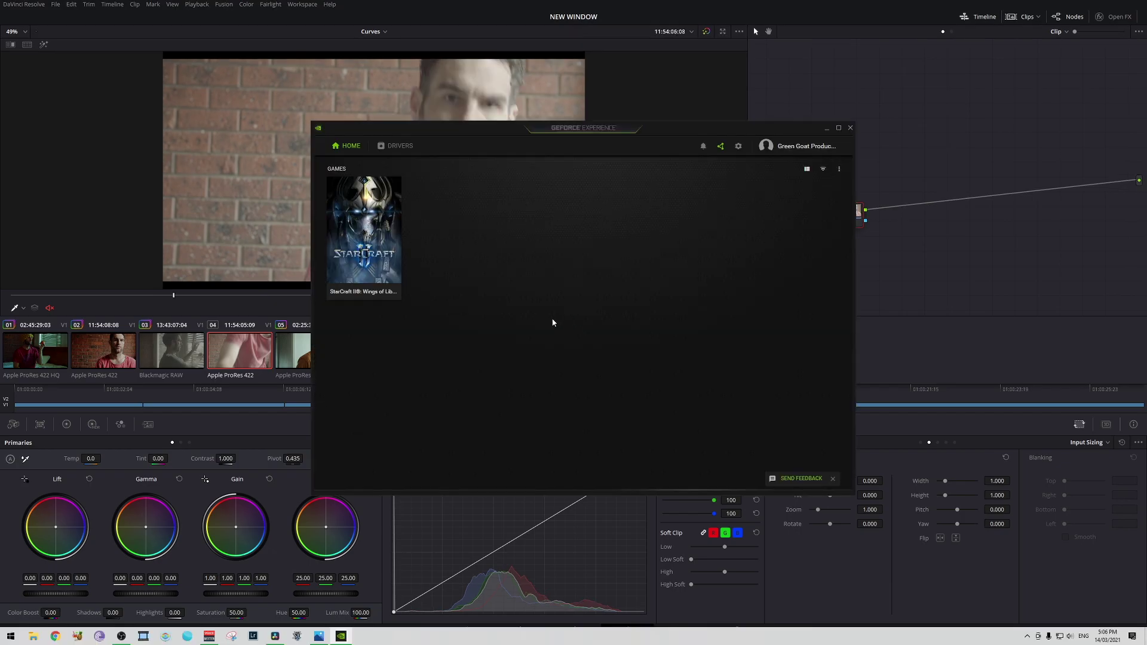
Show the Drivers page confirming NVIDIA Studio Driver 461.72 is installed
{"action": "left_click", "coordinate": [391, 146]}
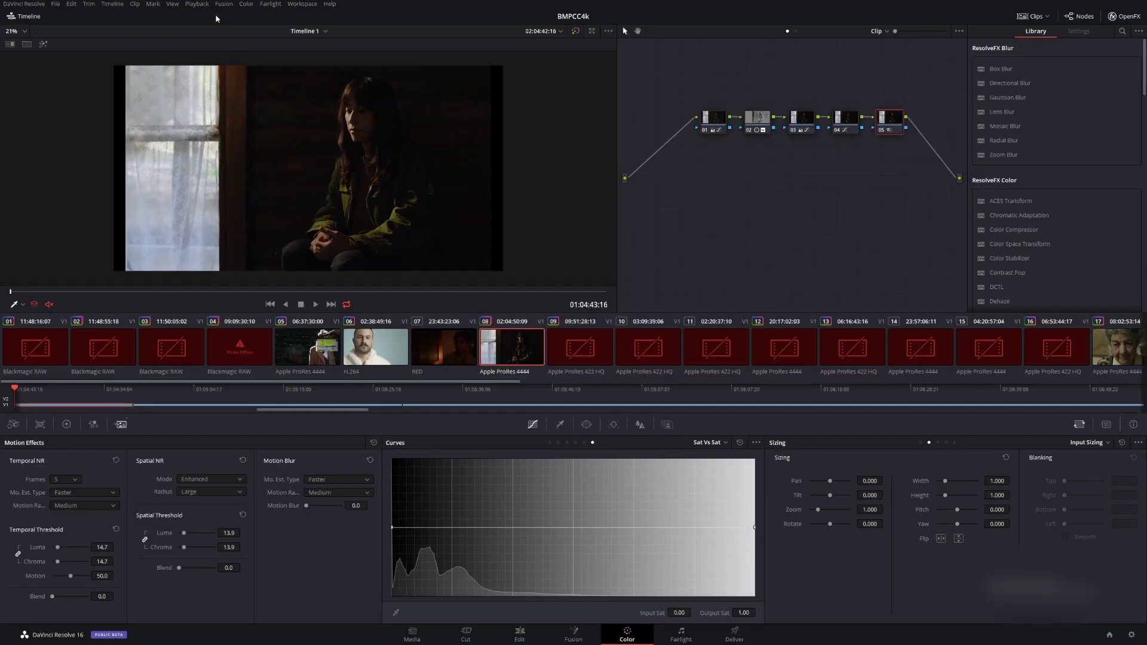
Check the render cache options and the C:\DaVinci Cache\CacheClip location, then go to File Explorer
{"action": "left_click", "coordinate": [196, 4]}
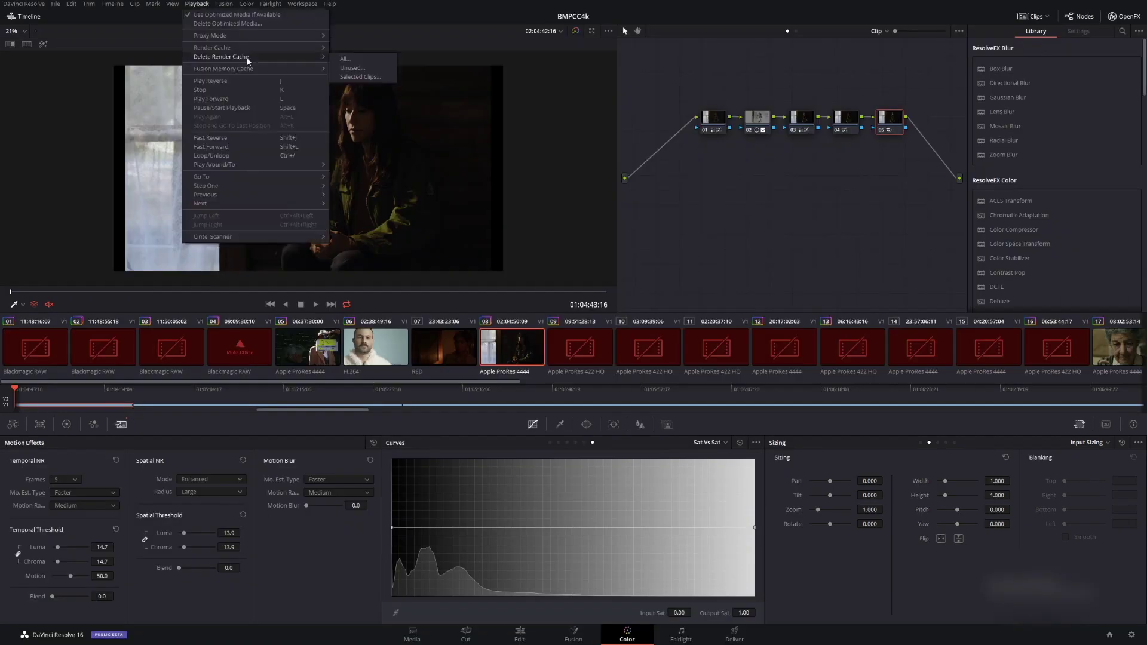
{"action": "left_click", "coordinate": [359, 58]}
{"action": "key", "text": "shift+9"}
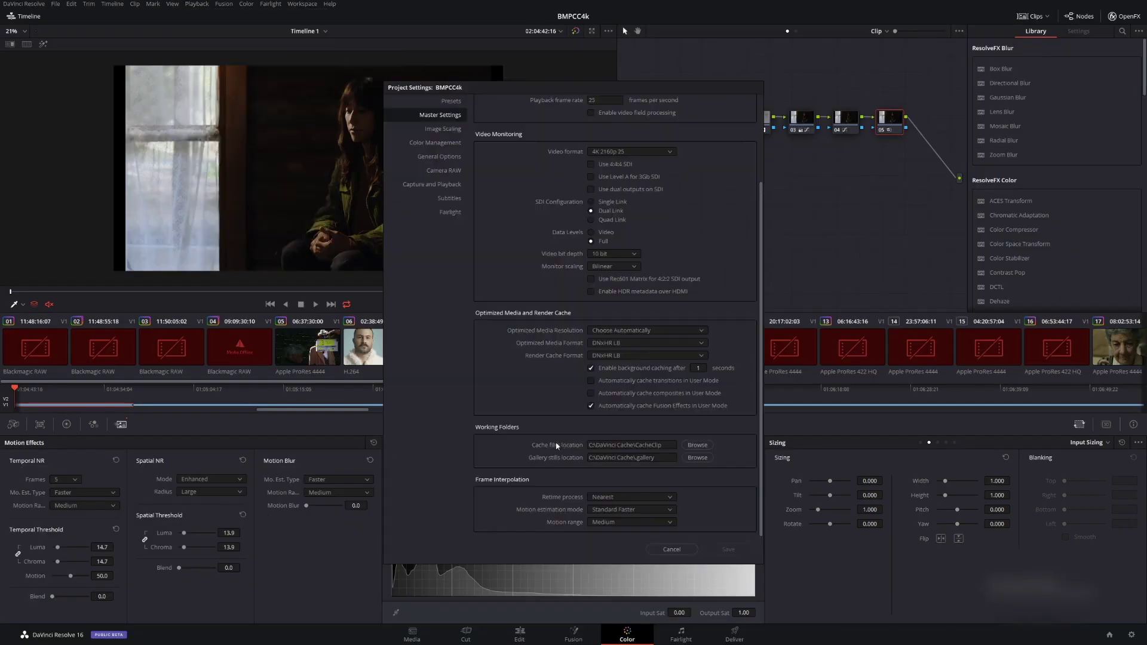
{"action": "left_click", "coordinate": [698, 446]}
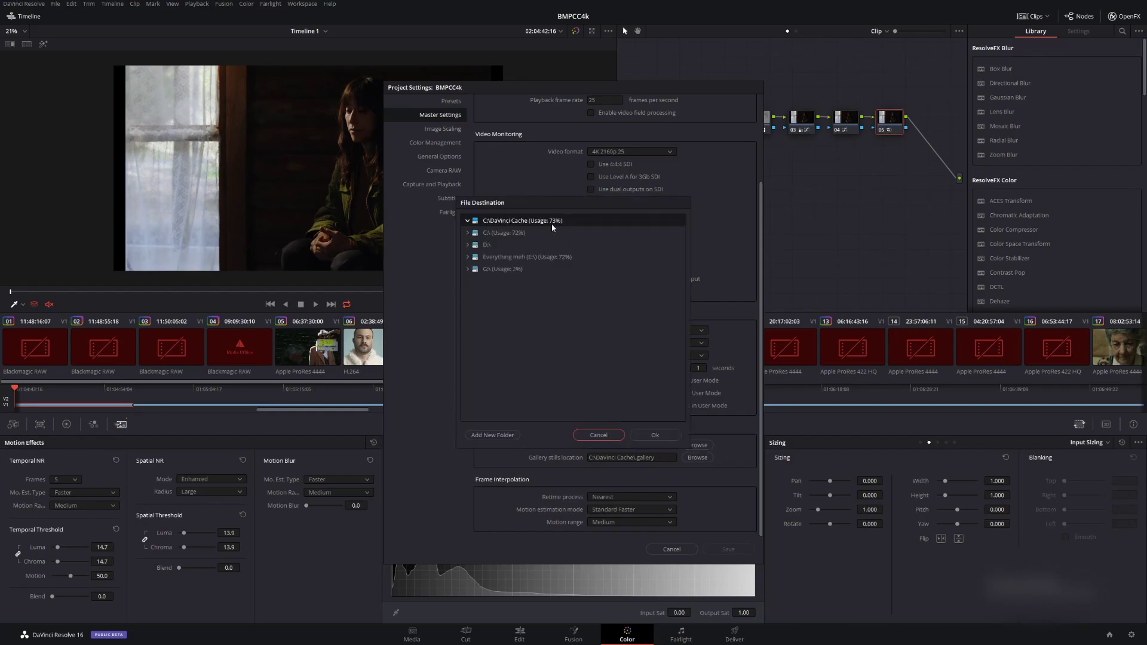
{"action": "left_click", "coordinate": [599, 435]}
{"action": "left_click", "coordinate": [672, 550]}
{"action": "key", "text": "alt+Tab"}
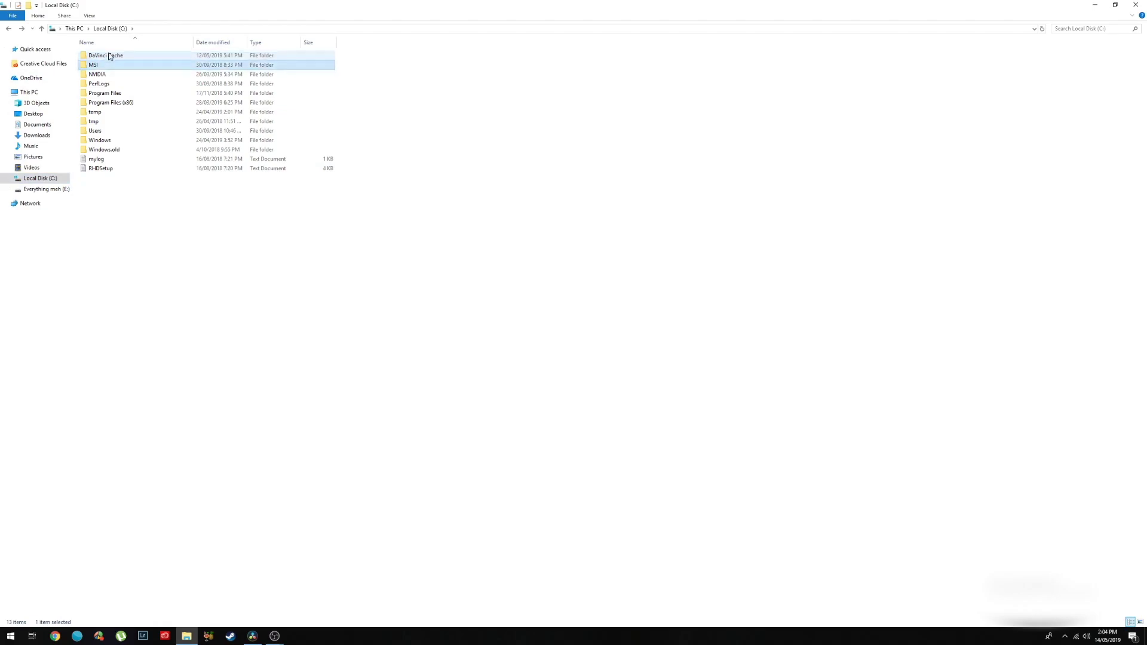
Delete the contents of DaVinci Cache\CacheClip and return to Local Disk (C:)
{"action": "double_click", "coordinate": [105, 55]}
{"action": "double_click", "coordinate": [105, 65]}
{"action": "key", "text": "Delete"}
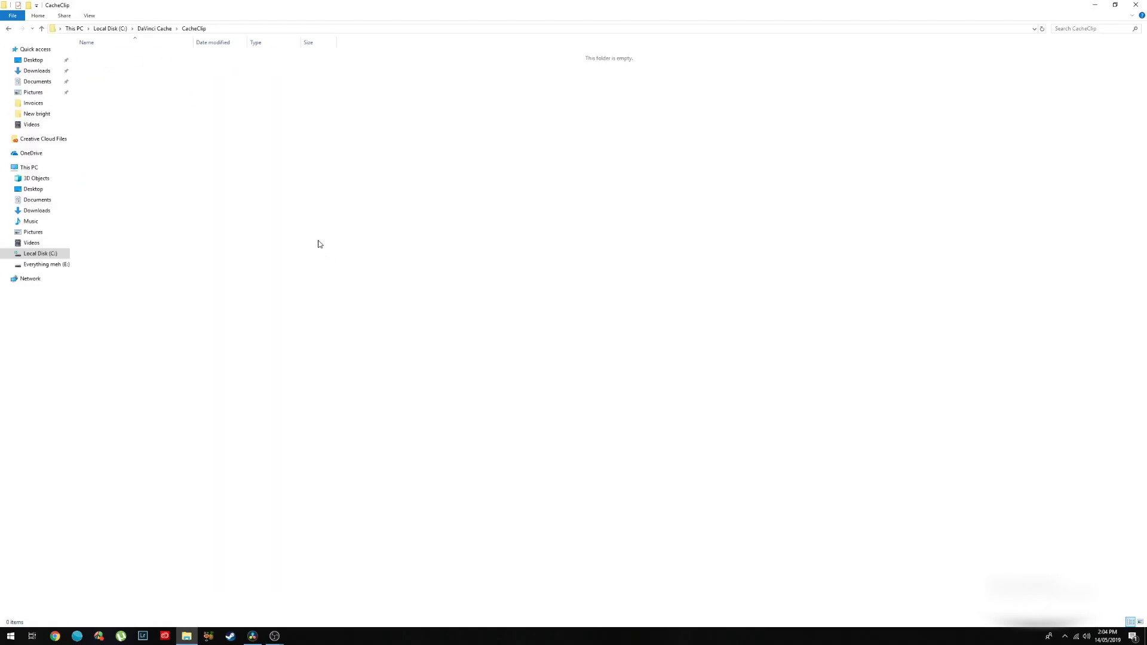
{"action": "left_click", "coordinate": [40, 253]}
Switch between File Explorer and DaVinci Resolve, ending back in Resolve
{"action": "key", "text": "alt+Tab"}
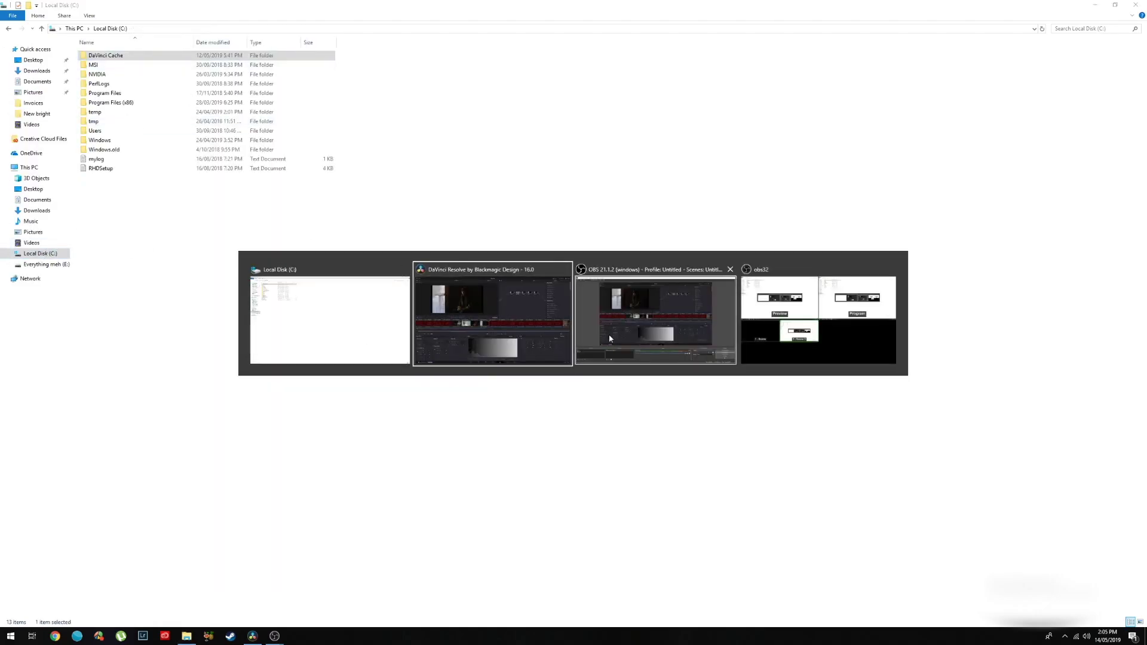
{"action": "key", "text": "alt+Tab"}
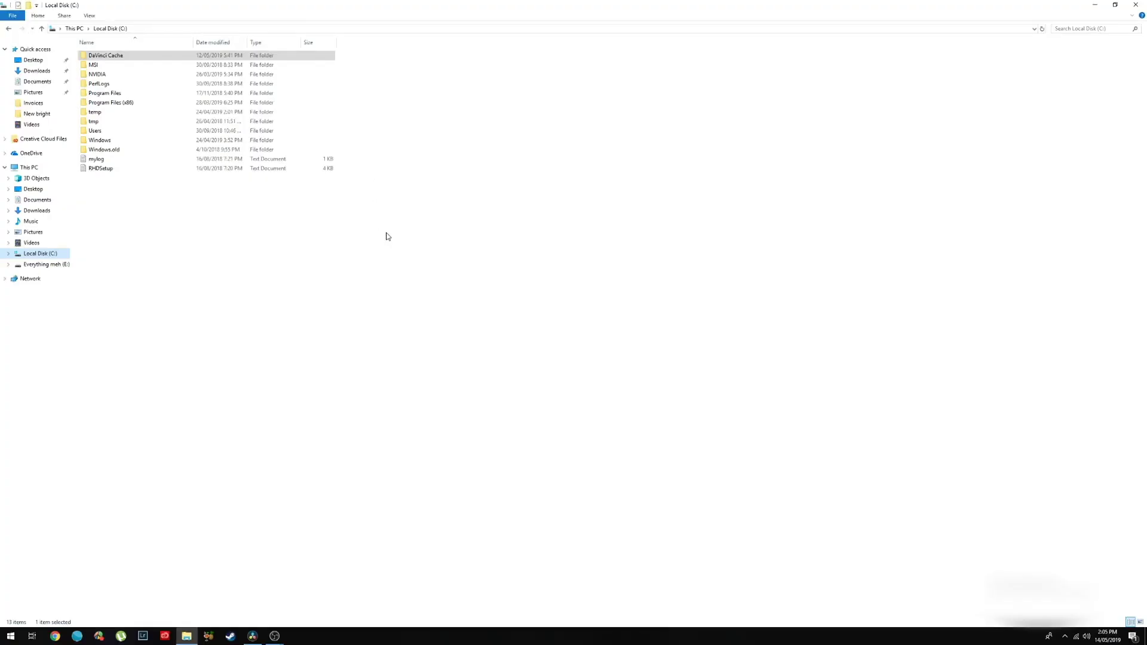
{"action": "key", "text": "alt+Tab"}
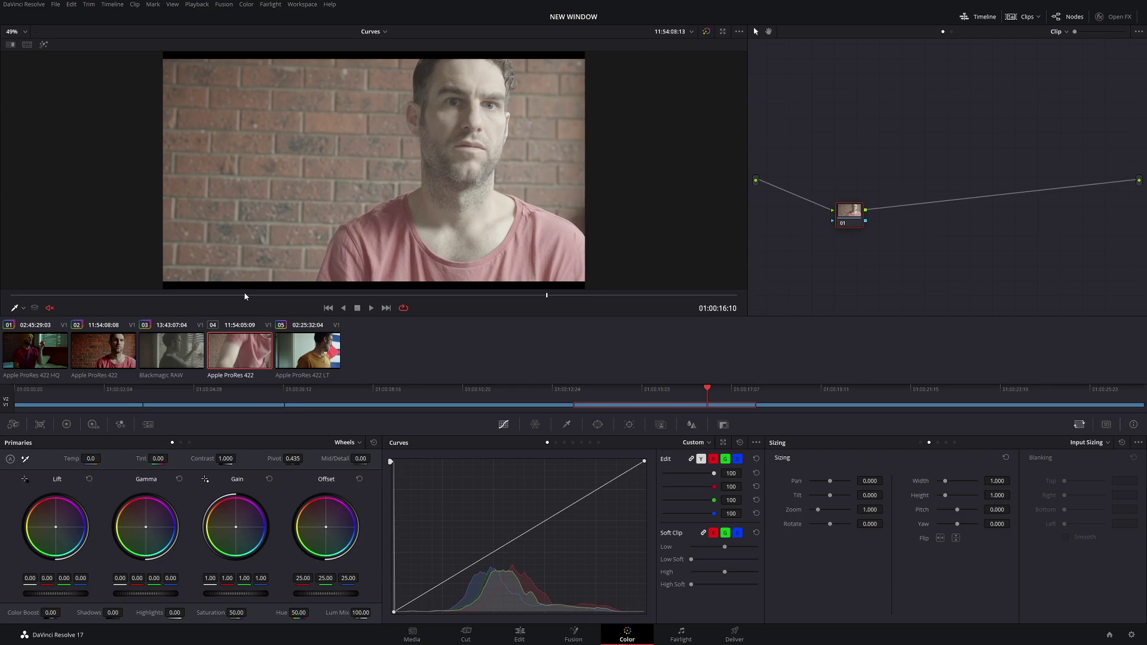
Bring forward the Photos window showing Small.JPG with the GPU memory full error
{"action": "key", "text": "alt+Tab"}
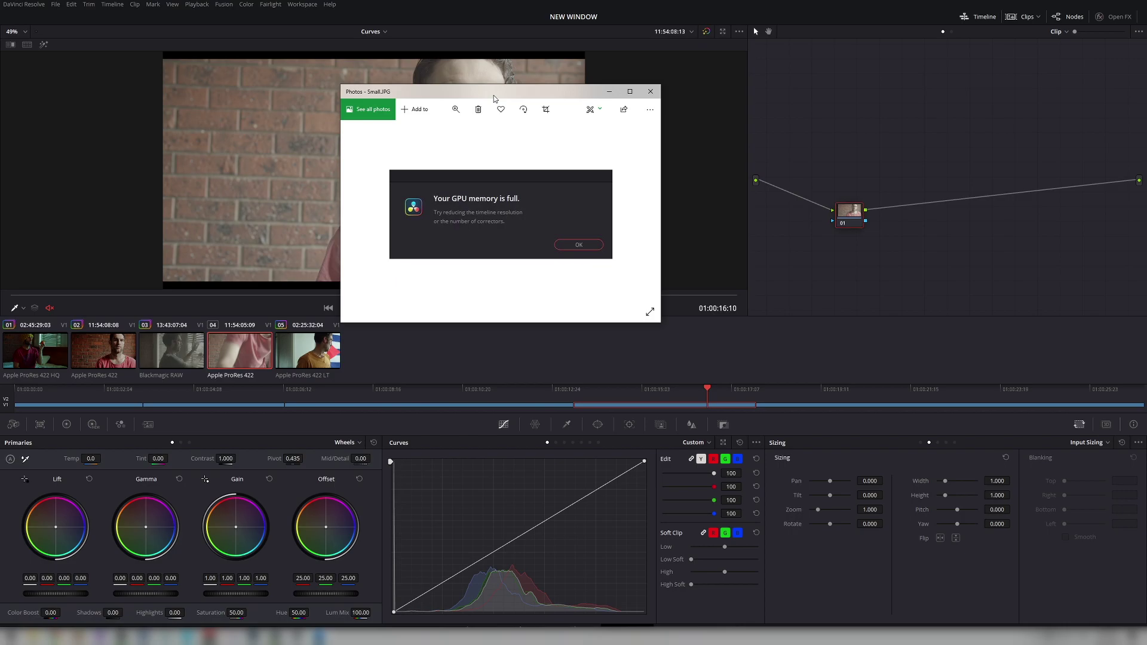
Drag the Photos error window lower and to the right over Resolve's playing clip 05
{"action": "left_click_drag", "start_coordinate": [494, 99], "coordinate": [481, 124]}
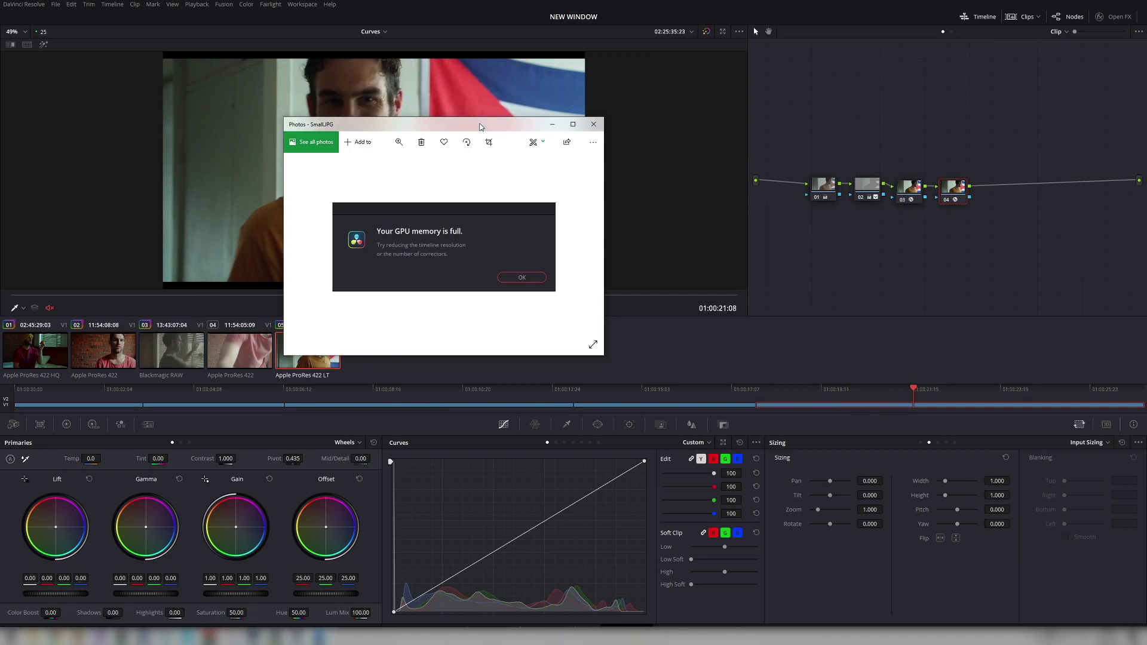
{"action": "left_click_drag", "start_coordinate": [480, 127], "coordinate": [428, 160]}
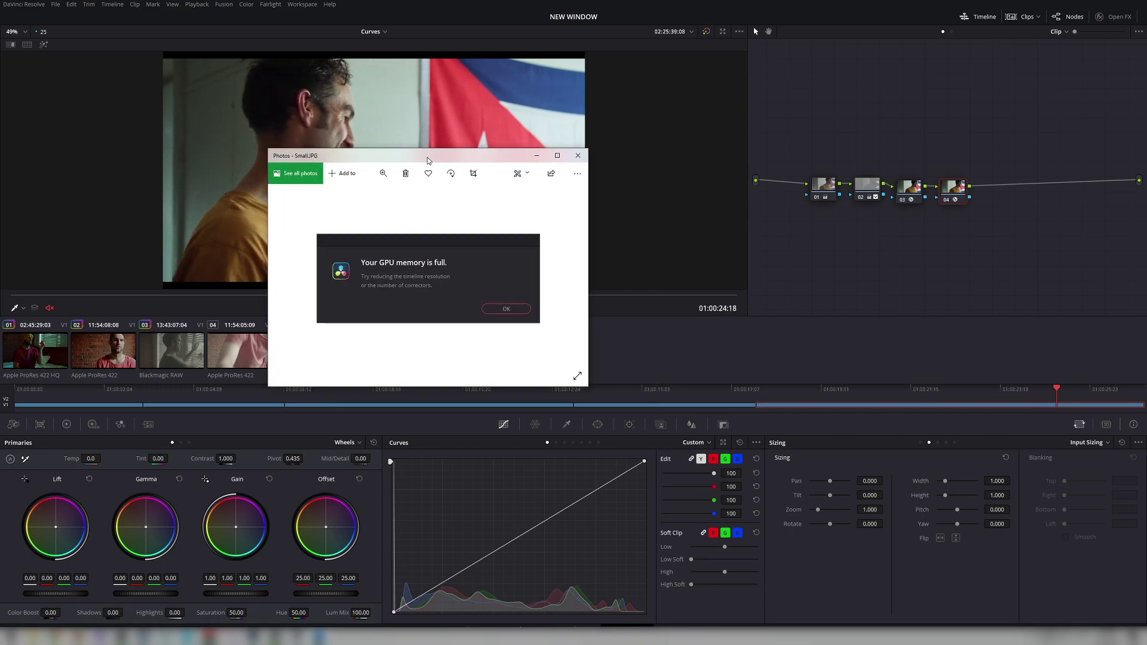